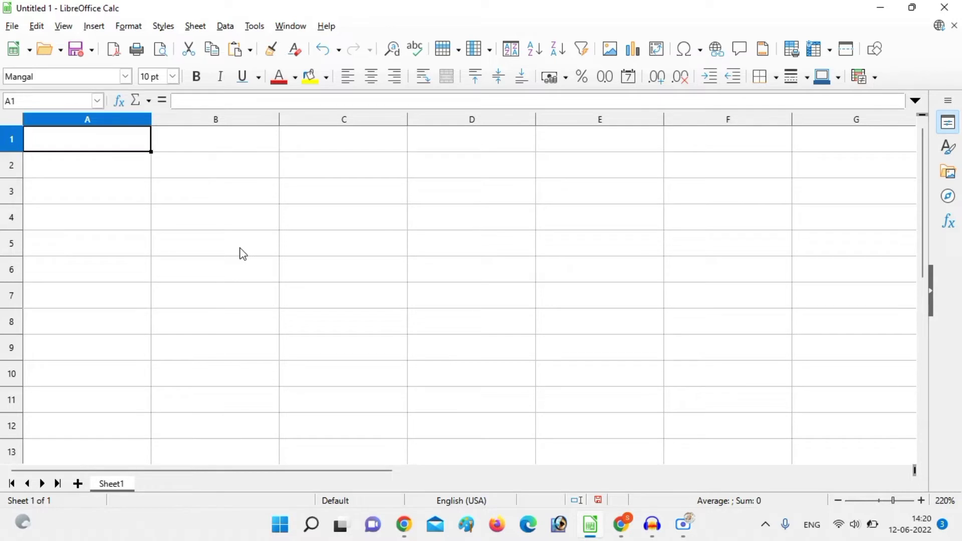
Enter 2, 3, 45, 6 and 3 down column B in cells B2 to B6
left_click(195, 169)
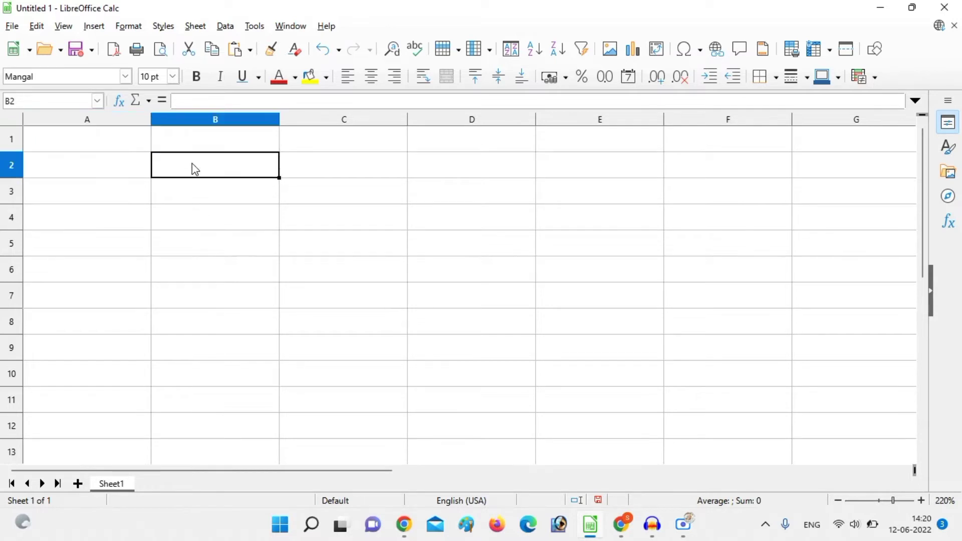
type("2")
key("Return")
type("3")
key("Return")
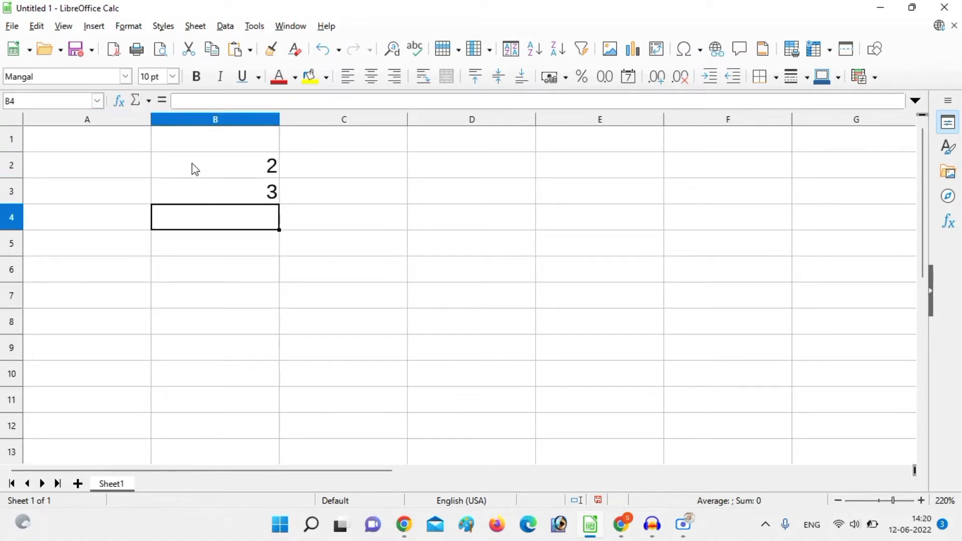
type("45")
key("Return")
type("6")
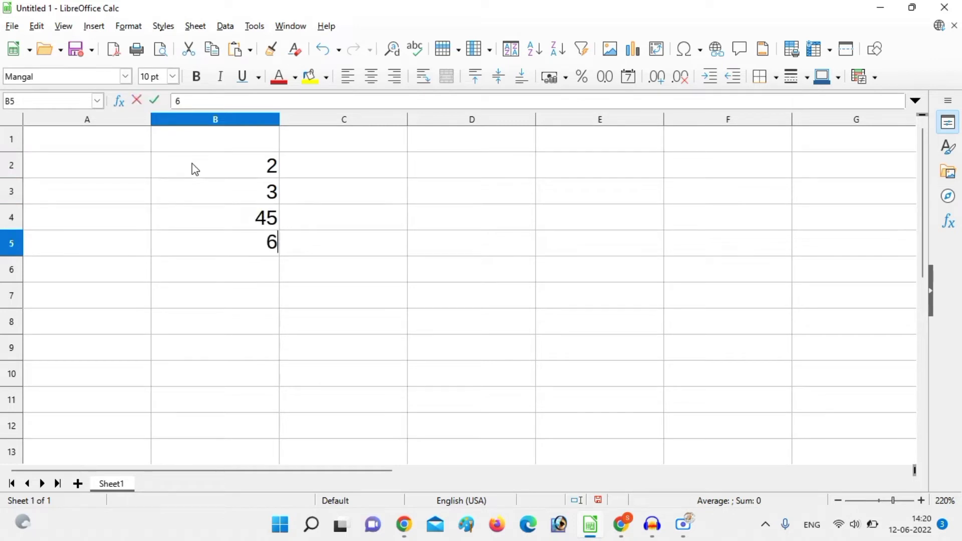
key("Return")
type("3")
key("Up")
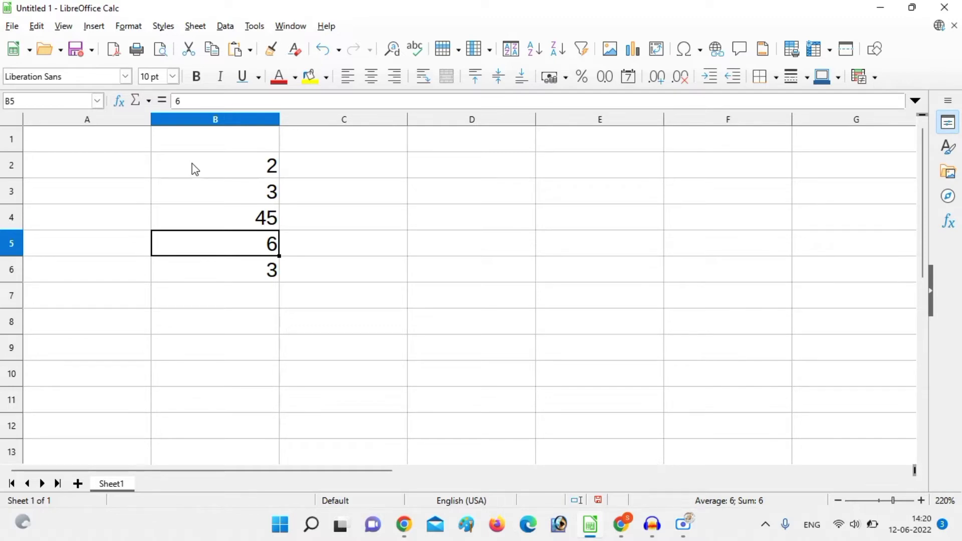
left_click(186, 302)
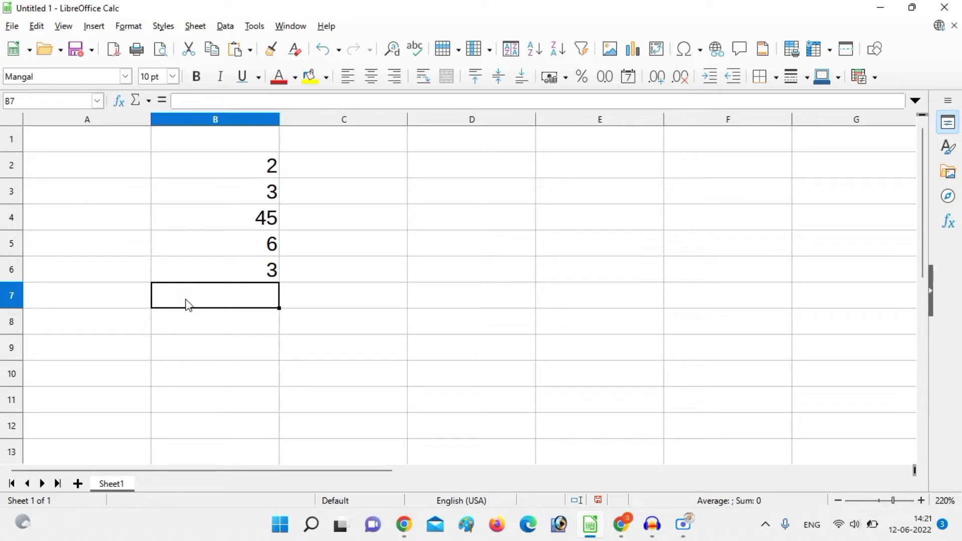
Enter =sum(B2:B6) in B7, picking the range with the mouse, to get 59
type("=")
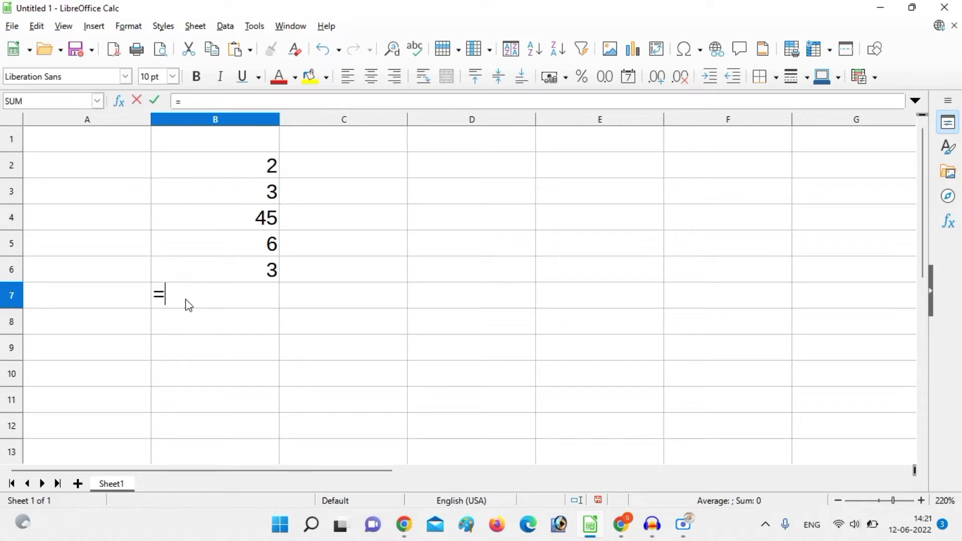
type("sum")
type("(")
left_click(232, 170)
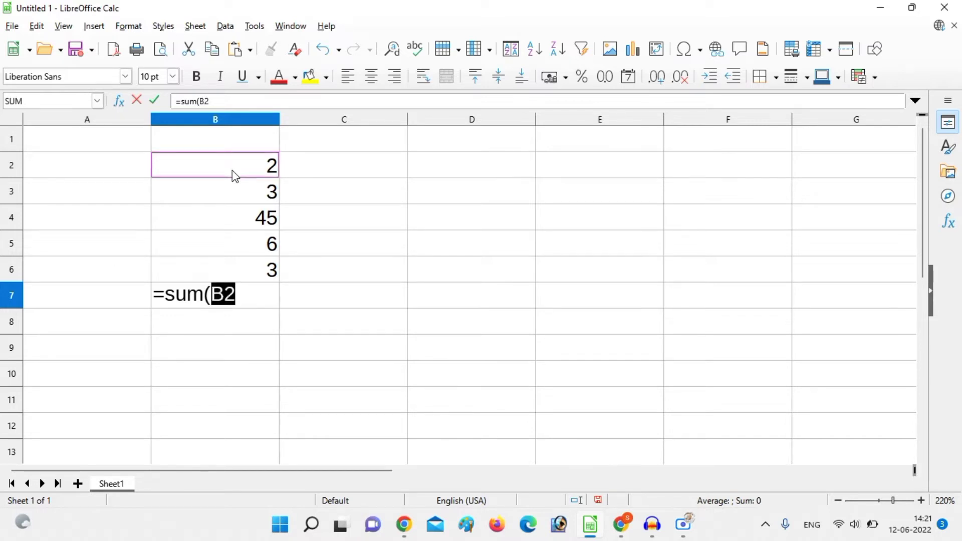
type(":")
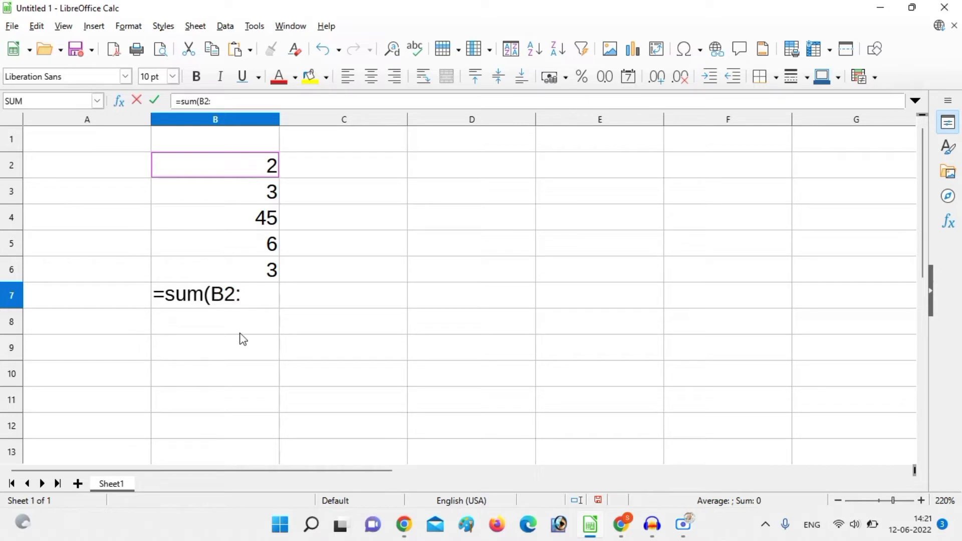
left_click(249, 274)
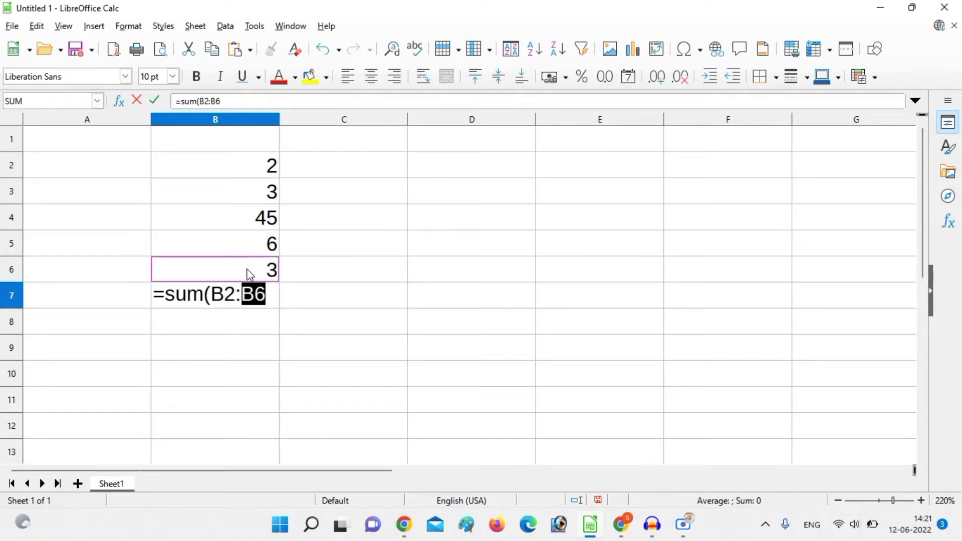
type(")")
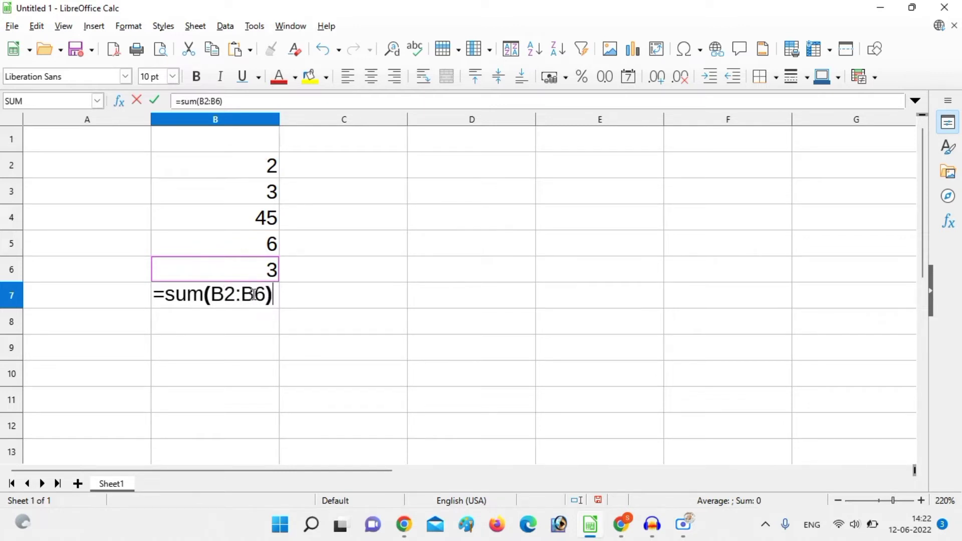
key("Return")
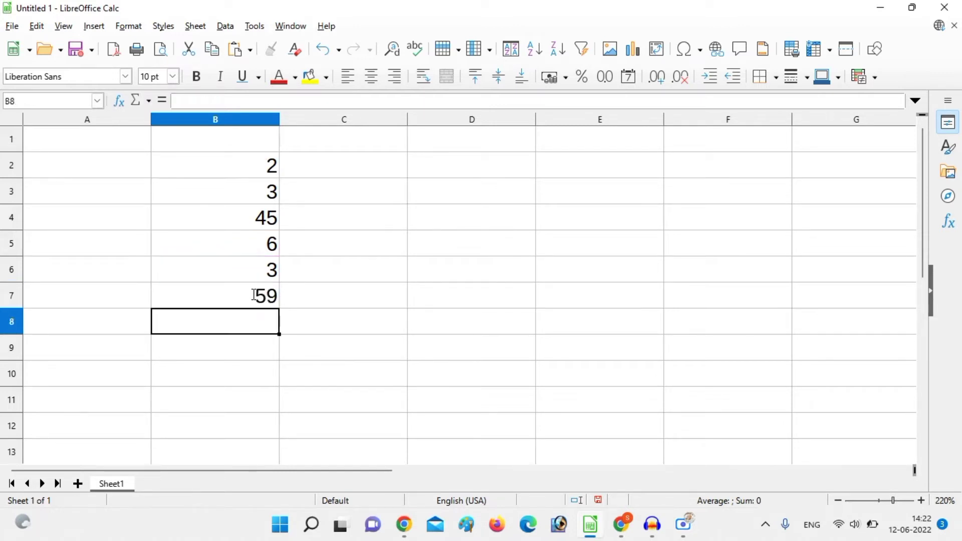
Delete the 59 total from B7, undo that, then delete it again
left_click(271, 303)
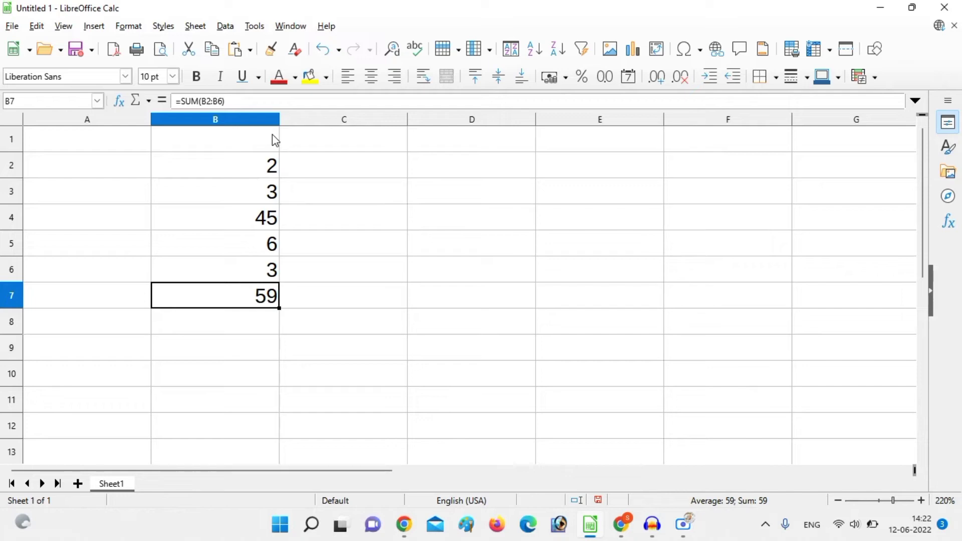
key("Delete")
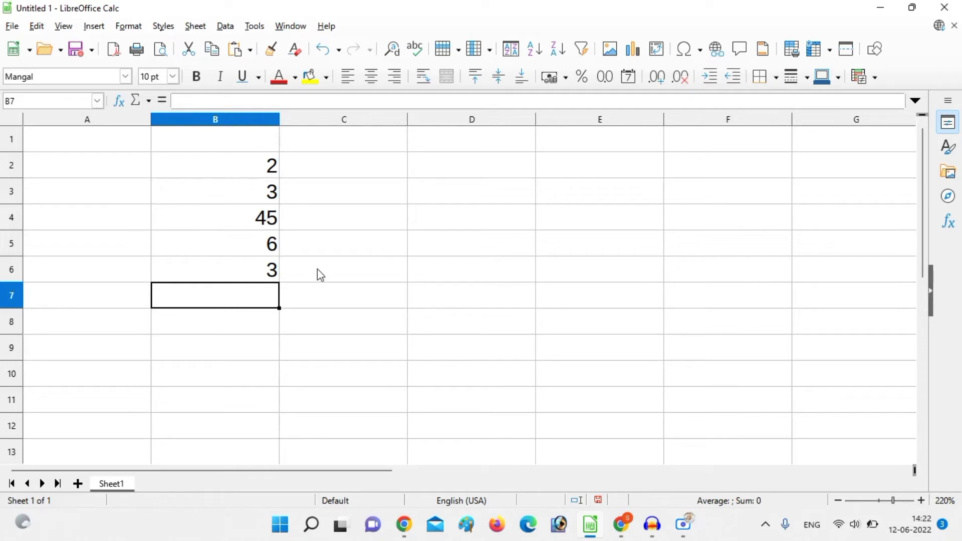
key("alt+equal")
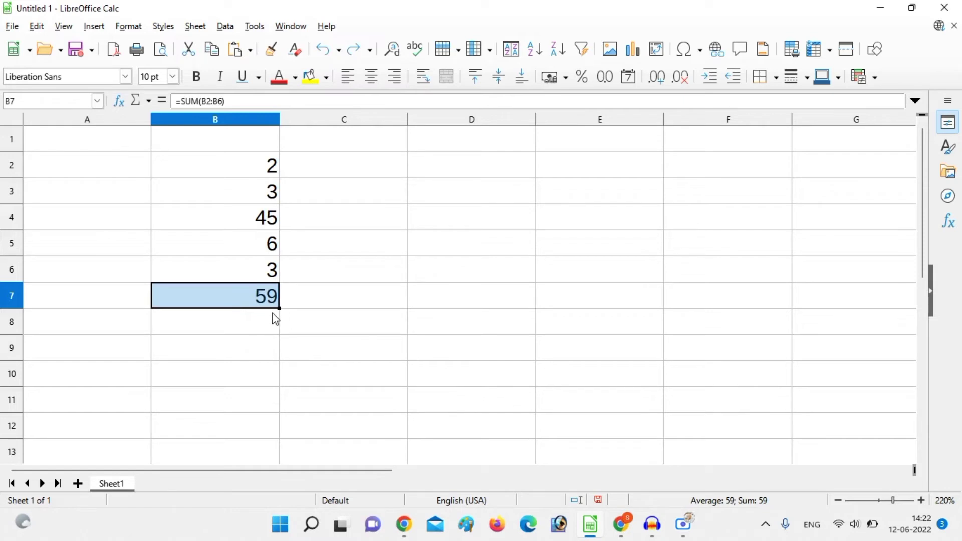
key("Delete")
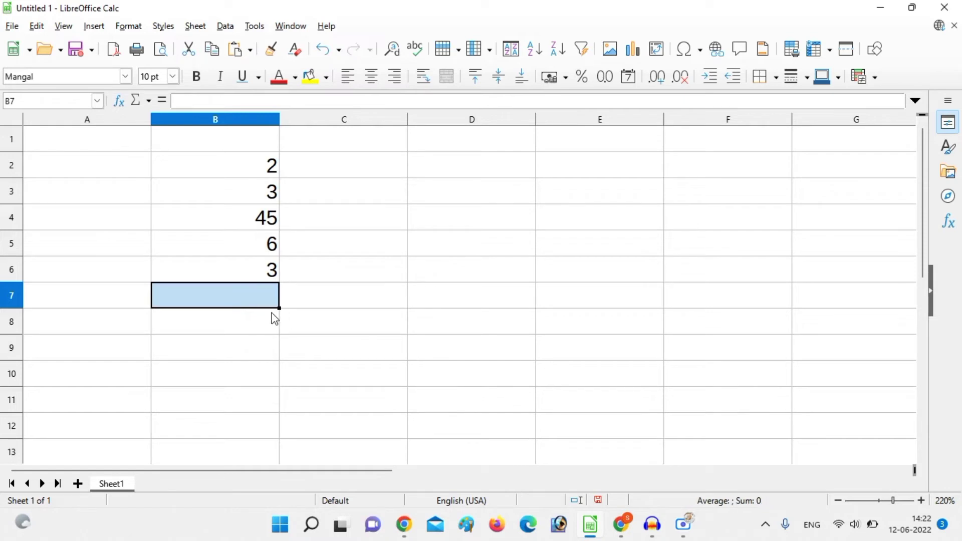
Enter =count(B2:B6) in B7 to get 5, then begin a new formula with =
type("=co")
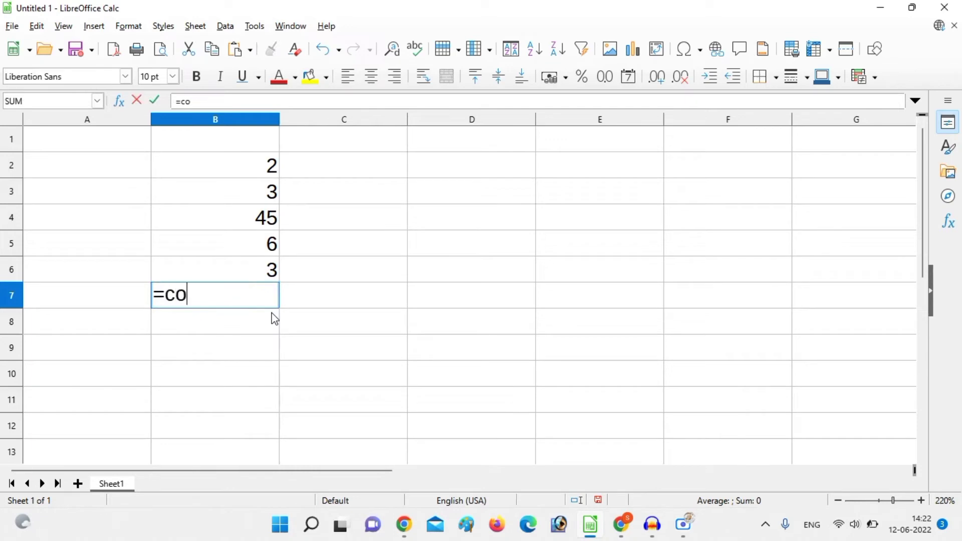
type("unt")
type("(")
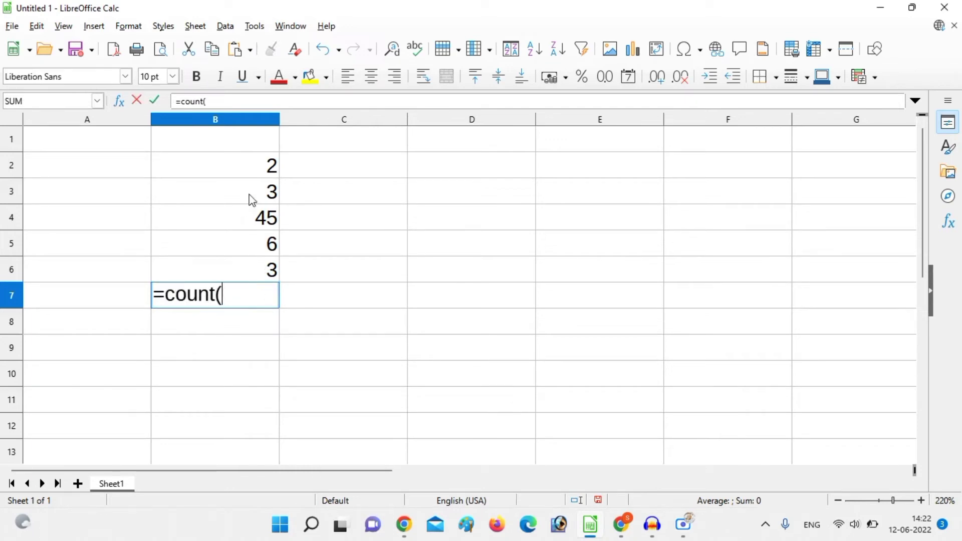
left_click(243, 172)
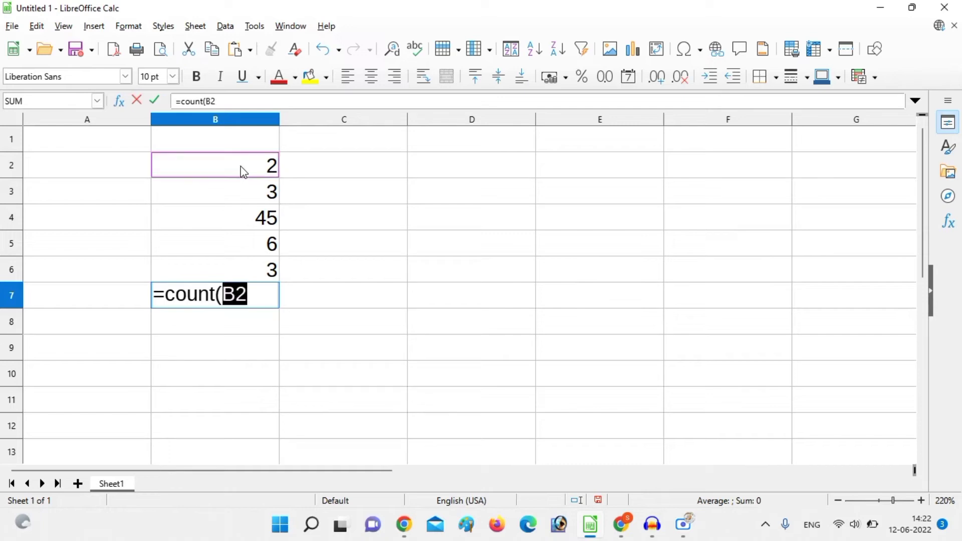
type(":")
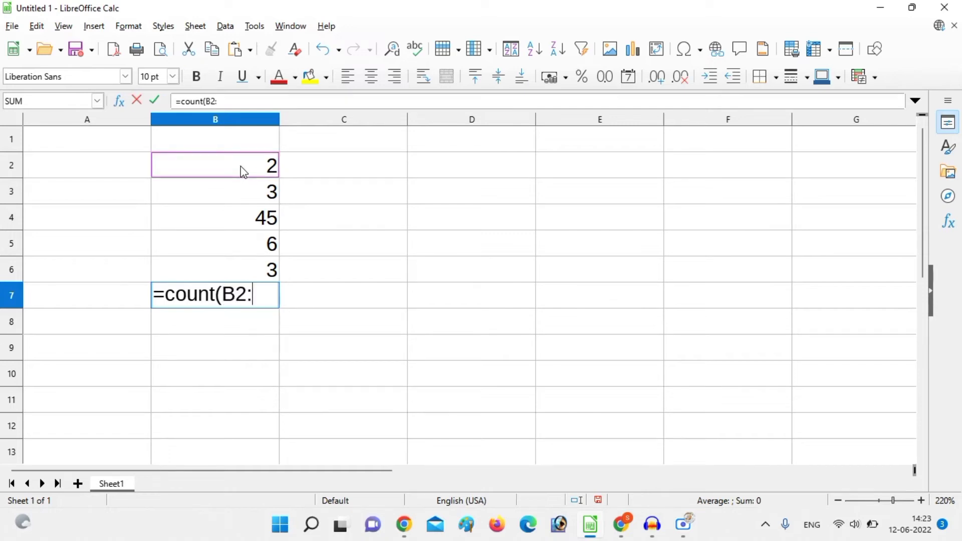
left_click(250, 268)
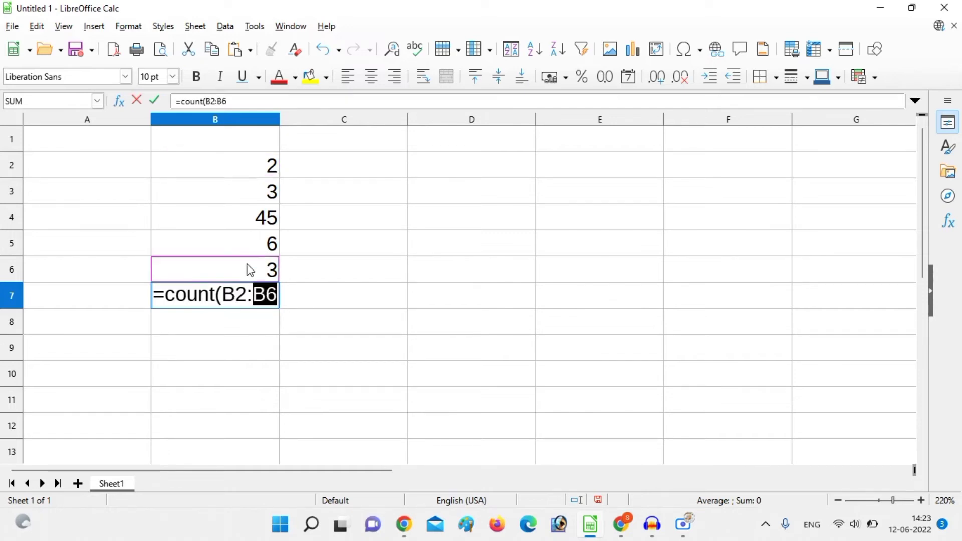
type(")")
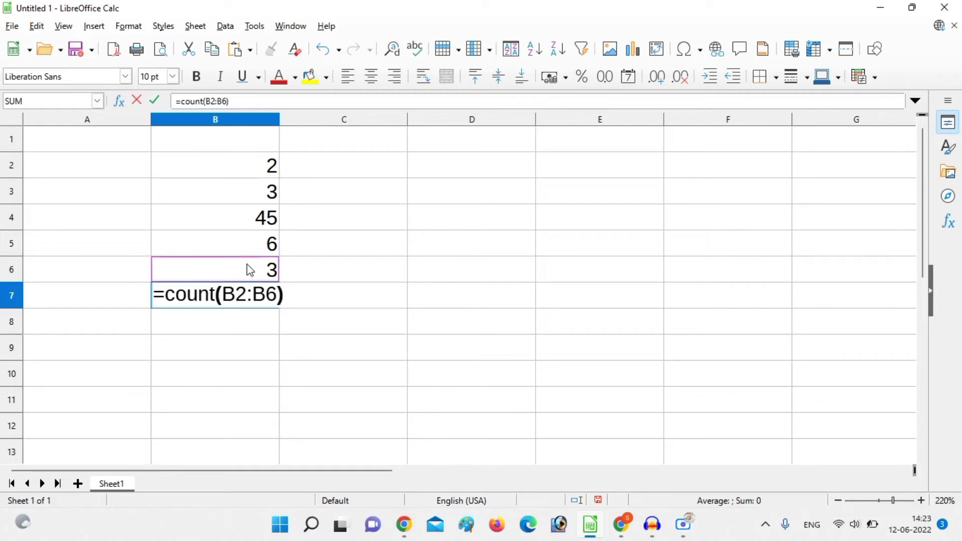
key("Return")
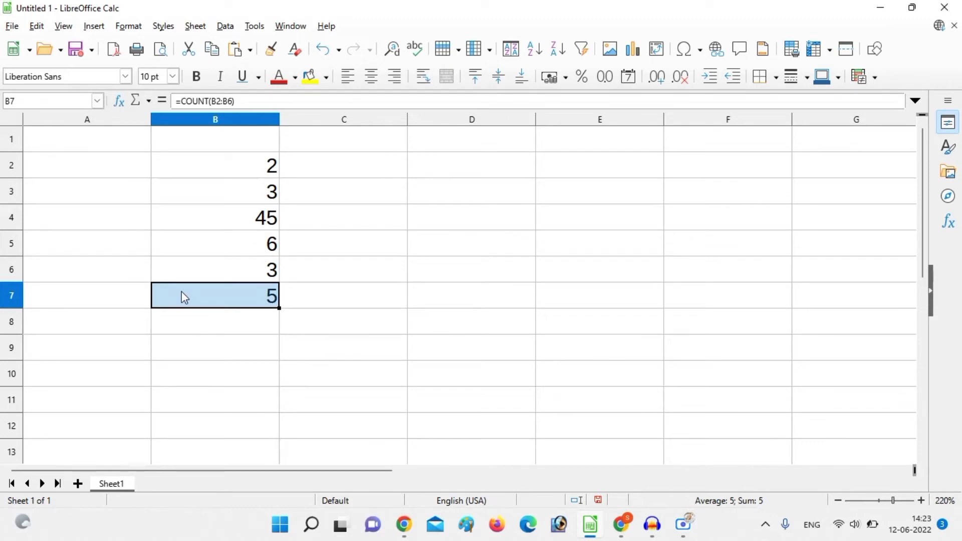
type("=")
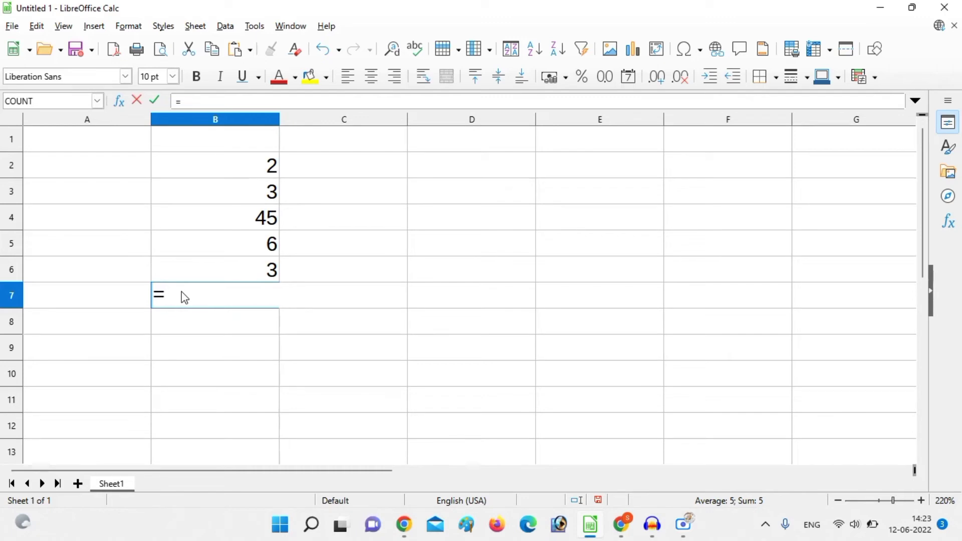
Complete the formula as =max(B2:B6) in B7 to show the largest value
type("max")
type("(")
left_click(228, 164)
type(":")
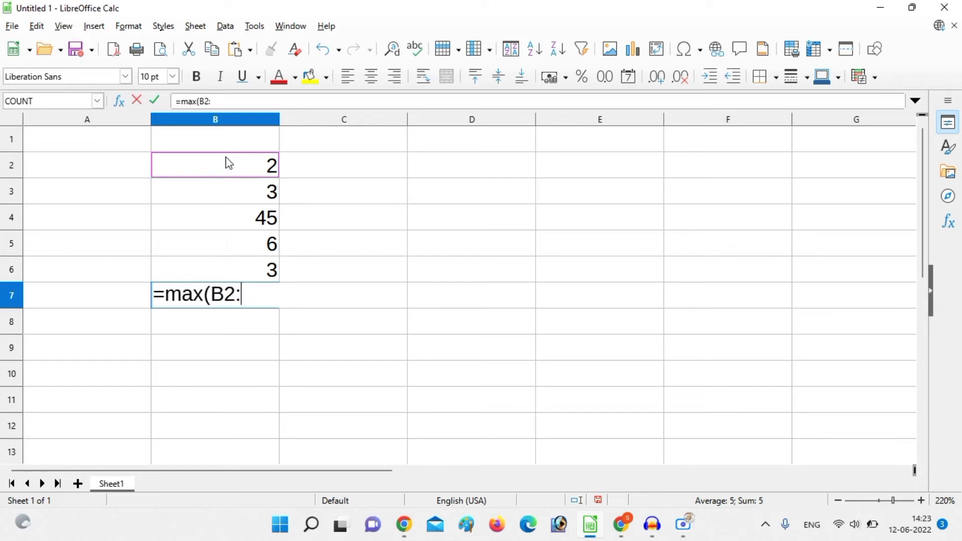
left_click(227, 271)
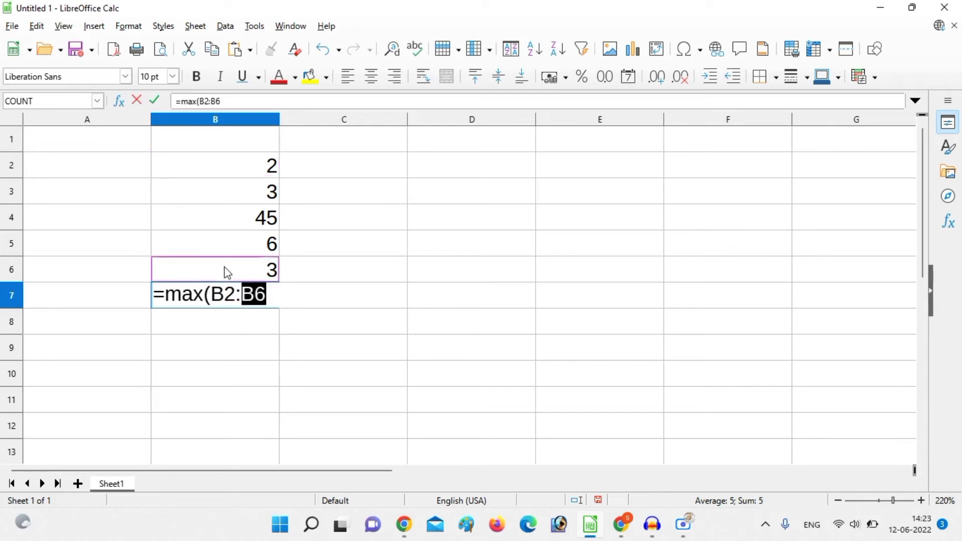
type(")")
key("Return")
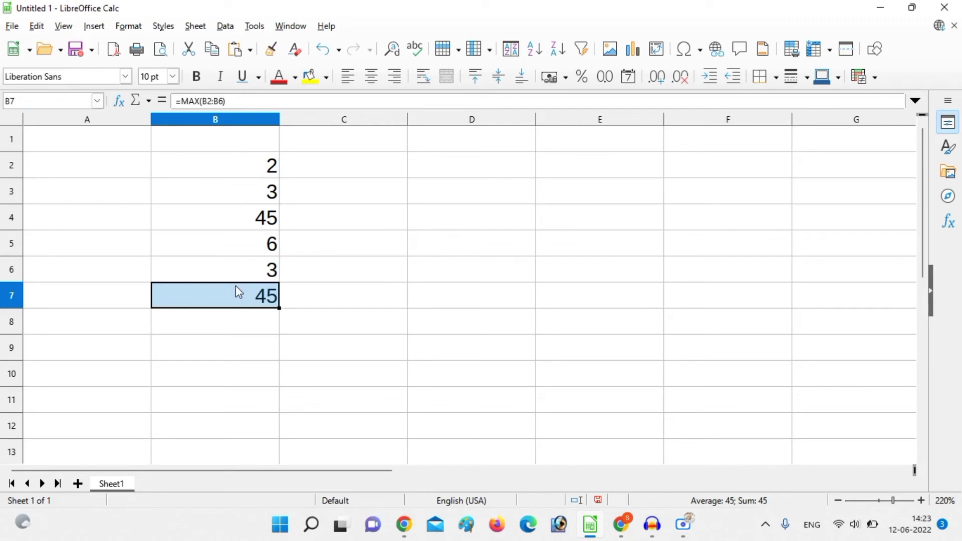
Overwrite B7 with =min(B2:B6), returning the smallest value, 2
type("=min")
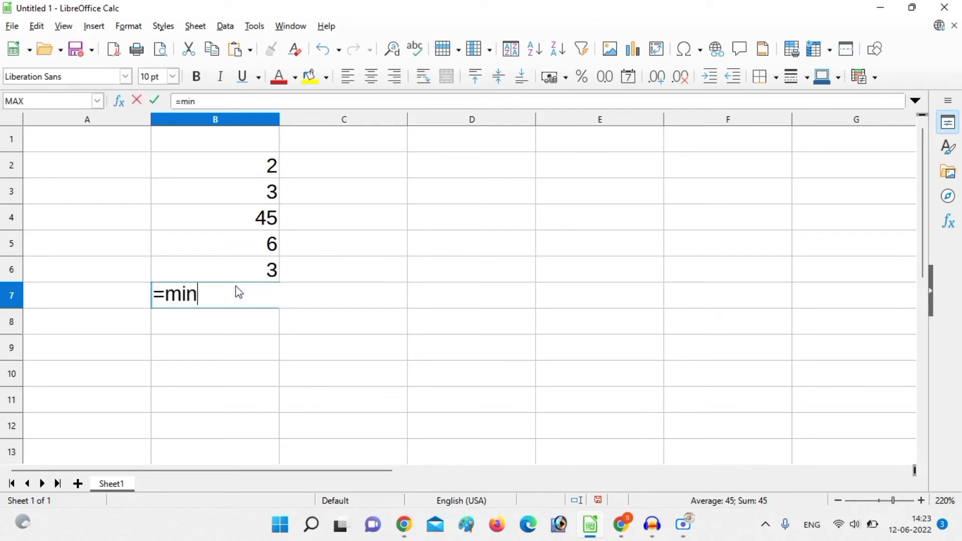
type("(")
left_click(260, 167)
type(":")
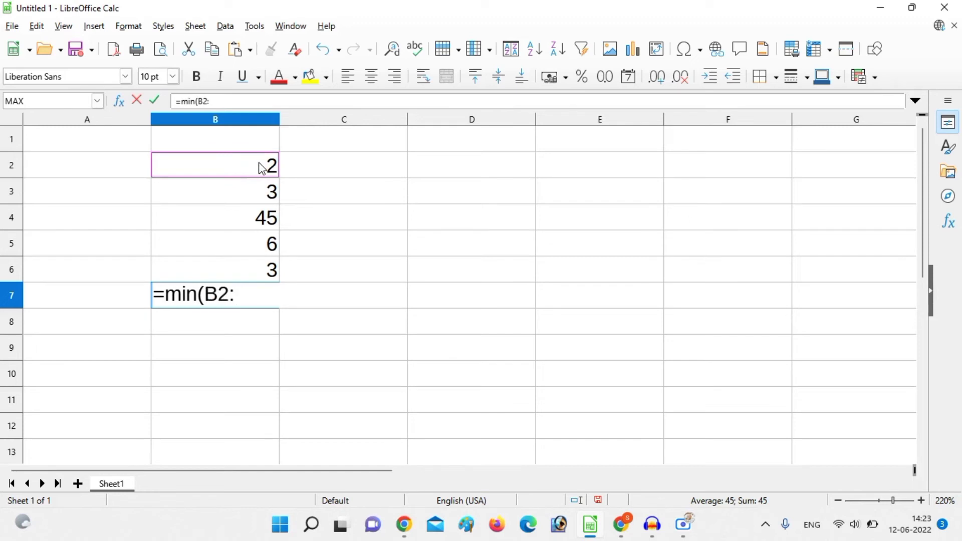
left_click(255, 273)
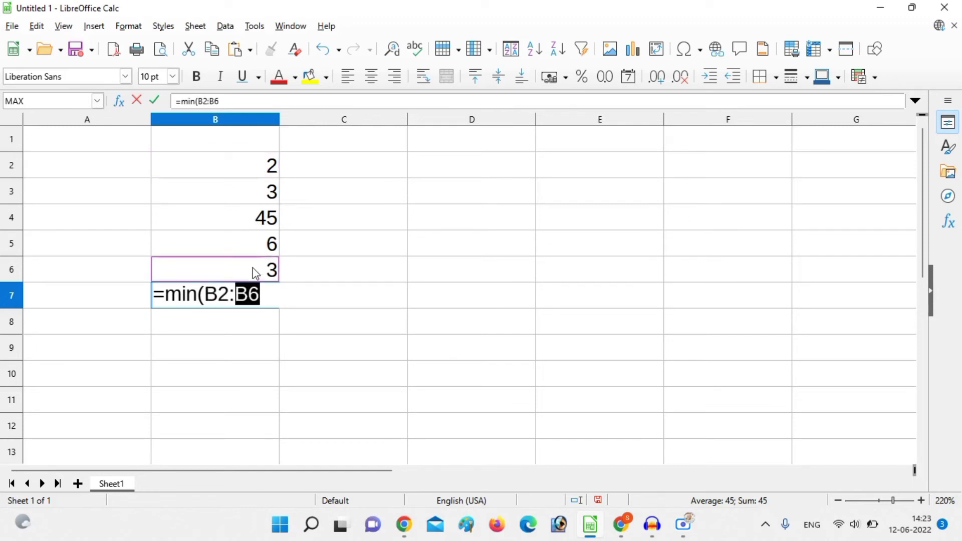
type(")")
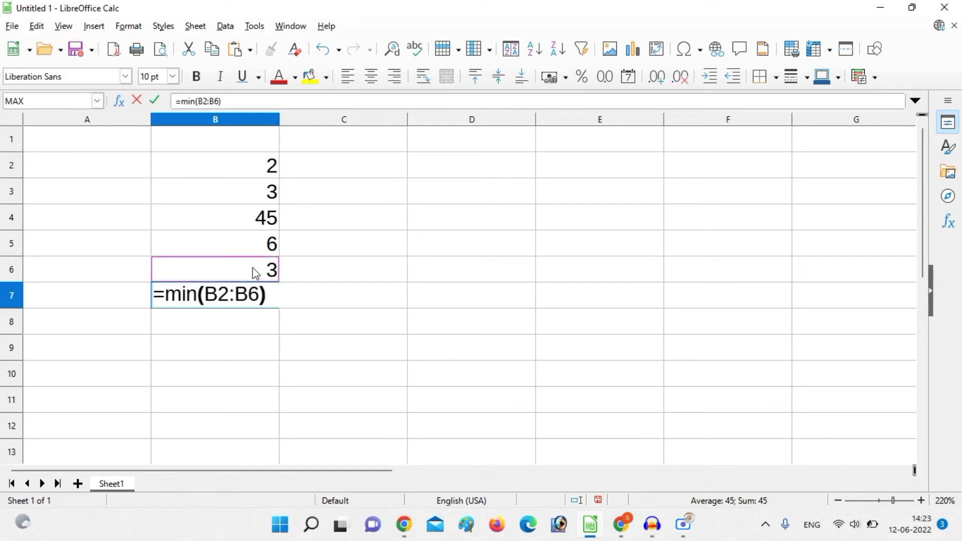
key("Return")
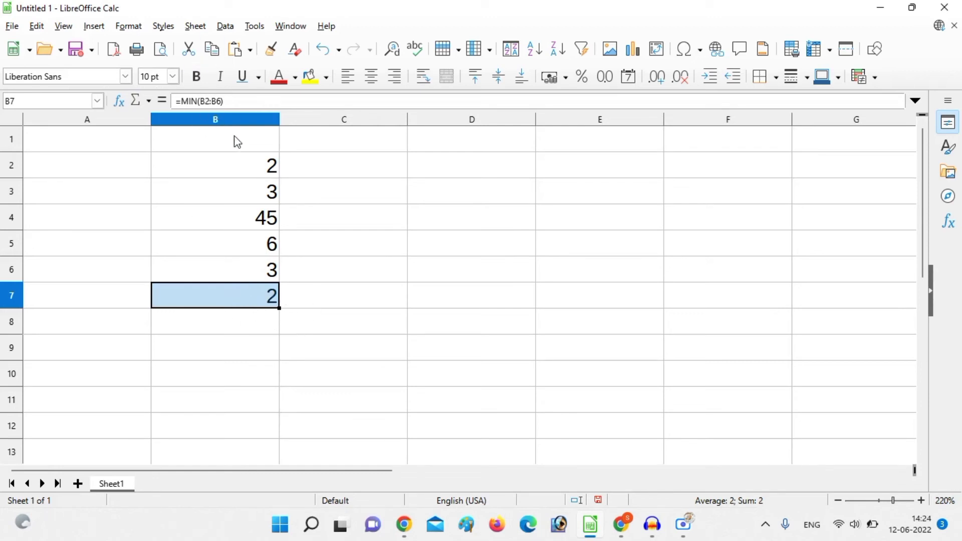
Clear B7 and enter =average(B2:B6) there, giving 11.8
key("Delete")
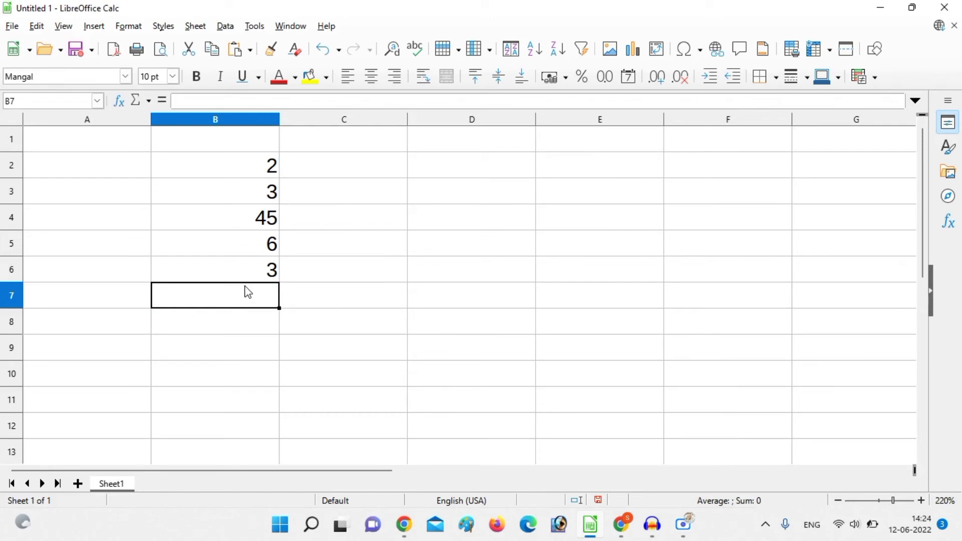
type("=")
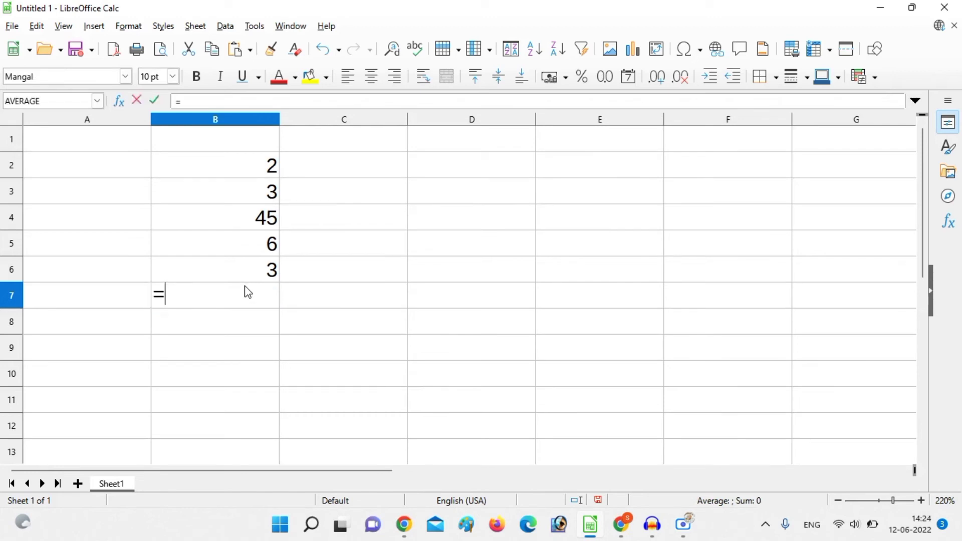
type("a")
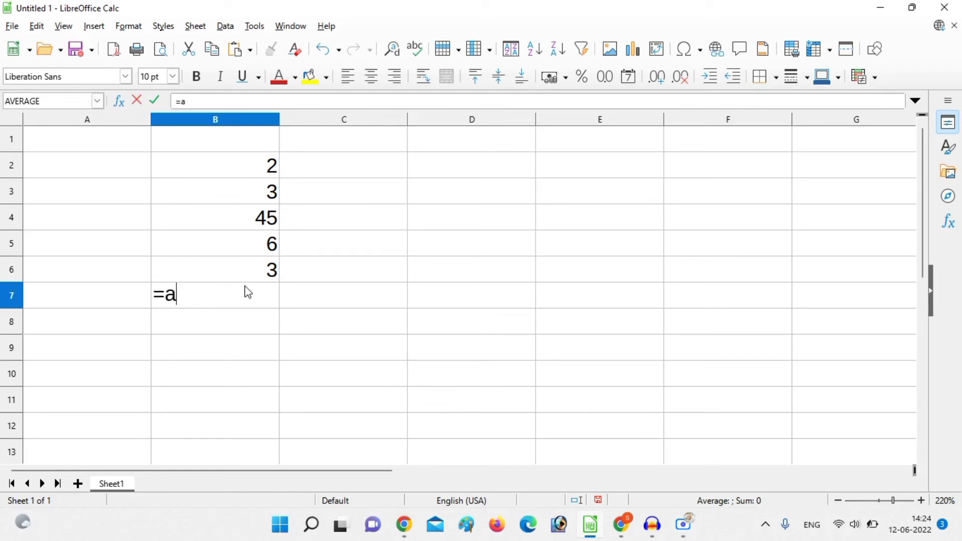
type("vera")
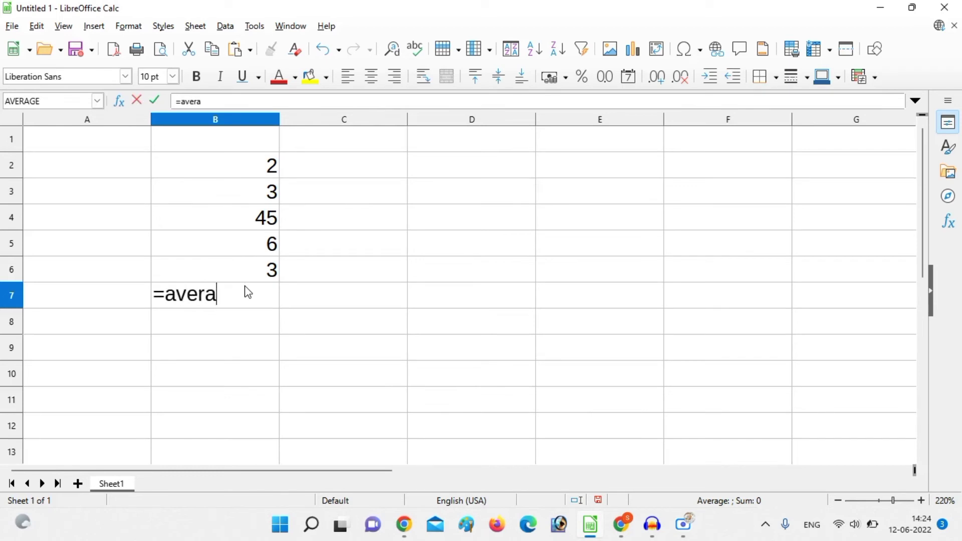
type("ge(")
left_click(248, 165)
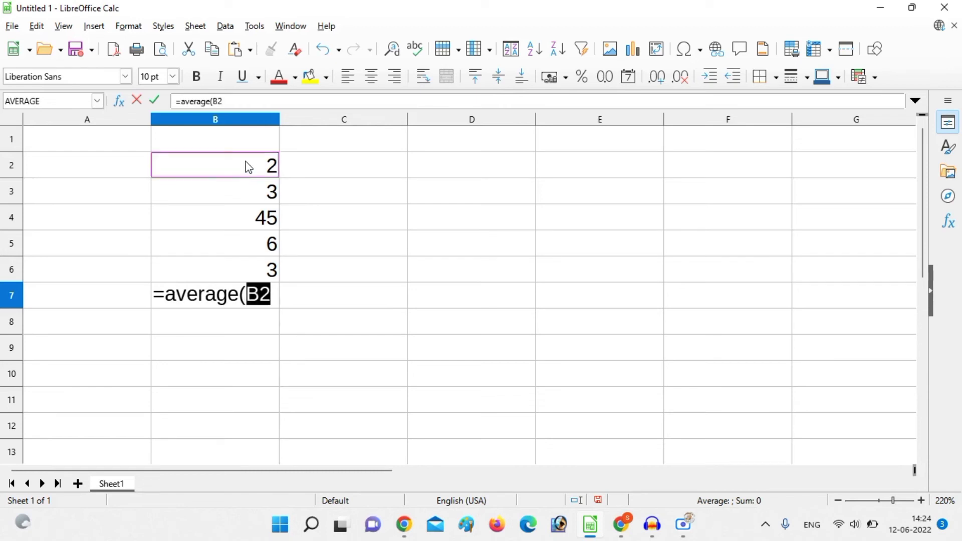
type(":")
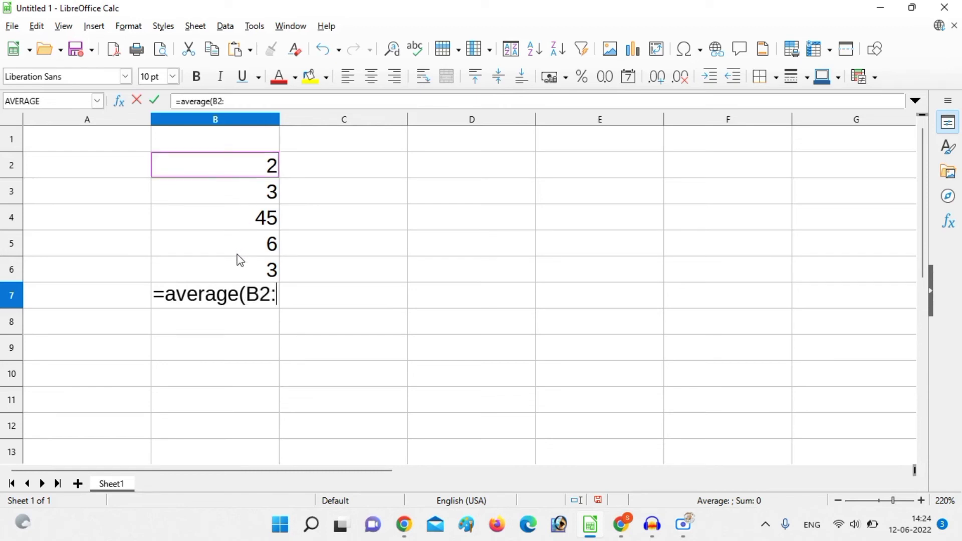
left_click(238, 260)
type(")")
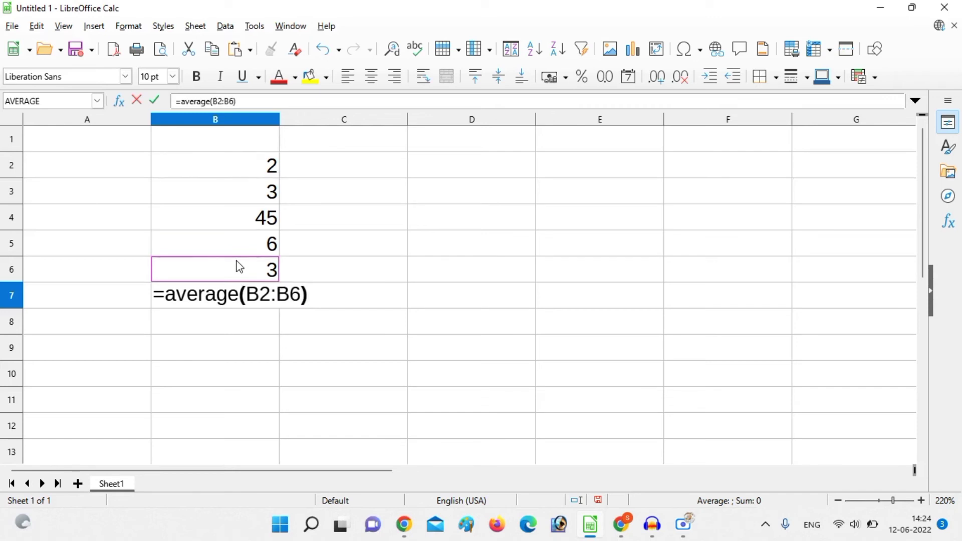
key("Return")
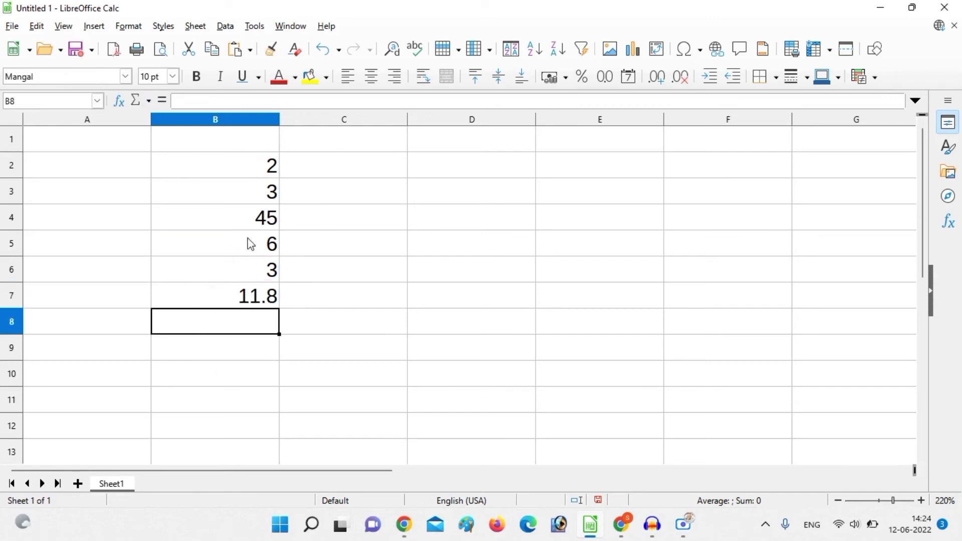
left_click(242, 306)
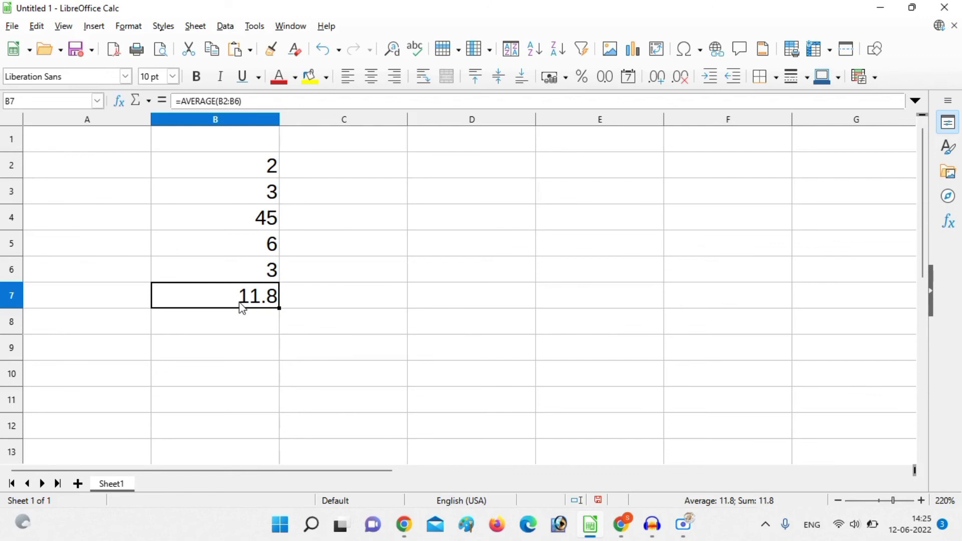
Clear B7, select B2:B6 and choose Average from the AutoSum (Σ) list to regenerate 11.8
key("Delete")
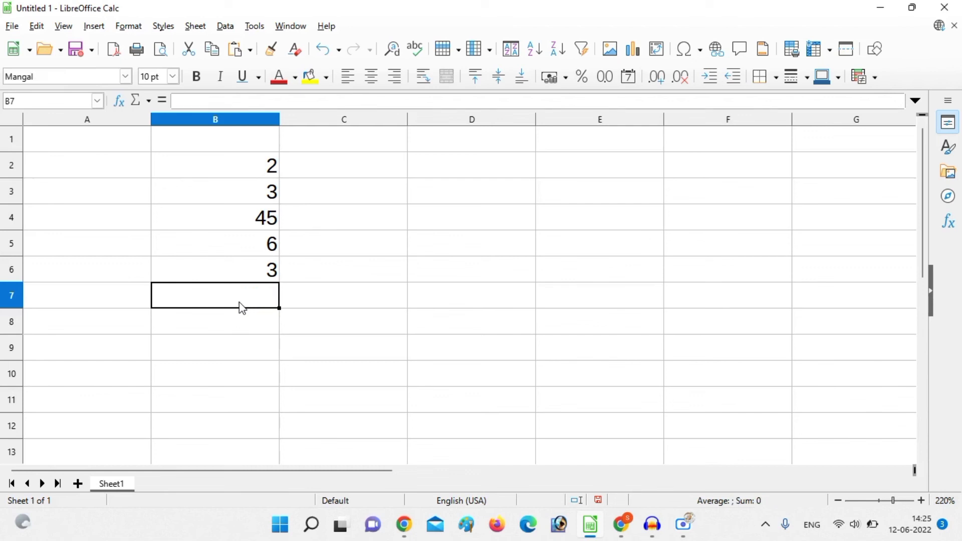
left_click_drag(249, 171, 271, 269)
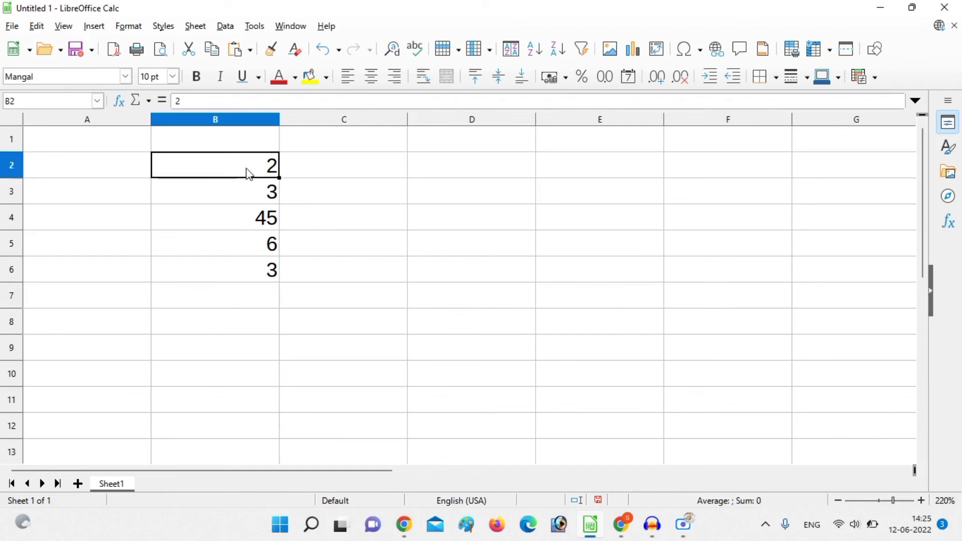
left_click(148, 102)
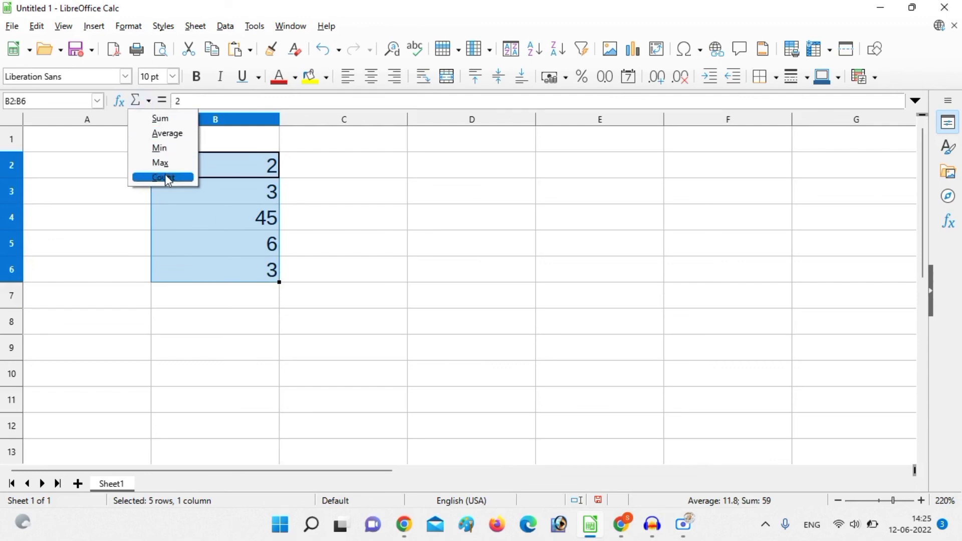
left_click(170, 133)
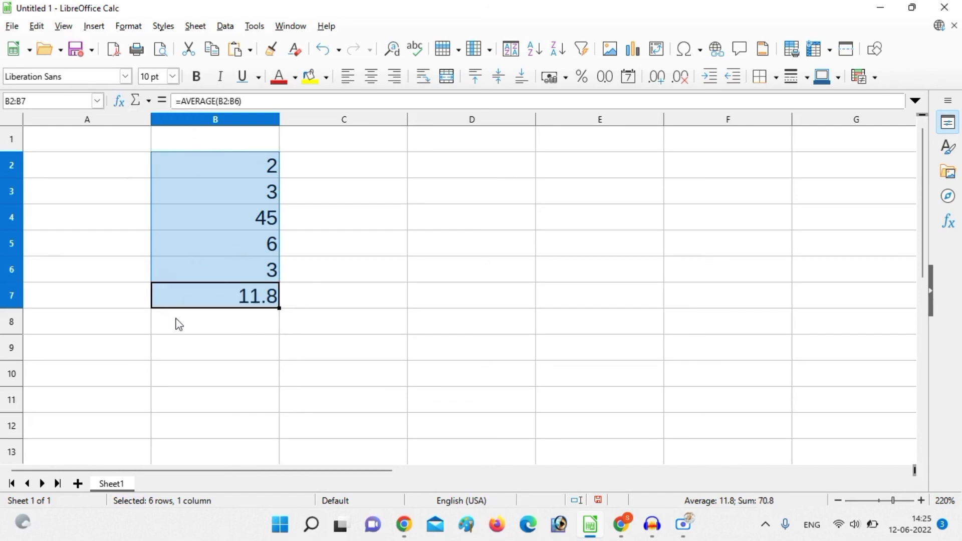